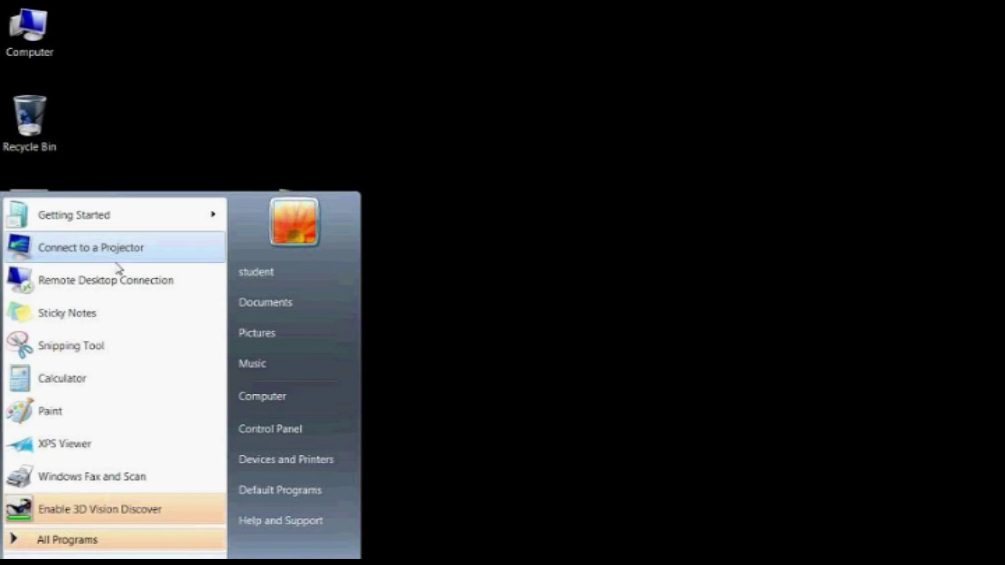
Step: Pin Microsoft PowerPoint 2010 from the Microsoft Office folder to the Start menu and check its new entry
{"action": "left_click", "coordinate": [86, 539]}
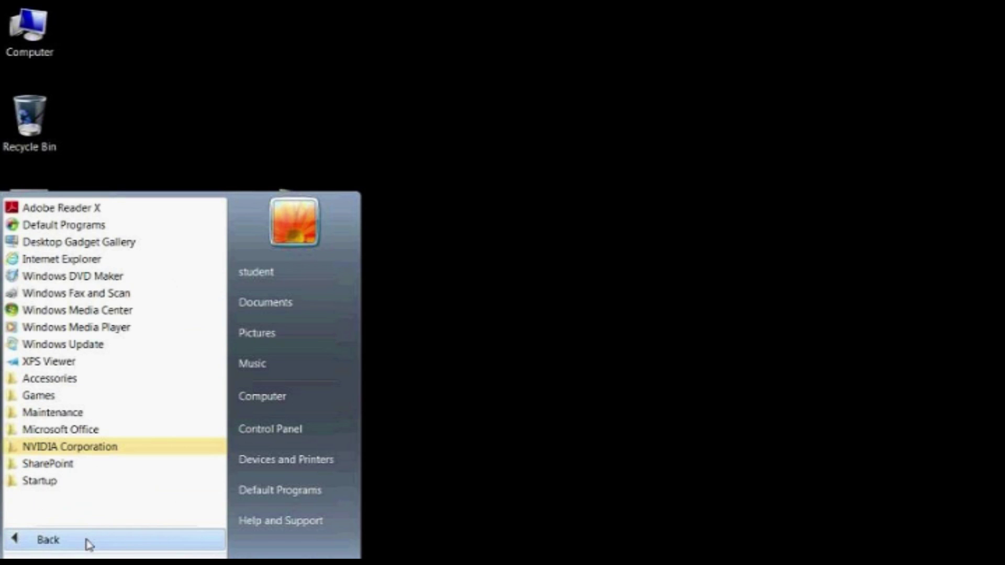
{"action": "left_click", "coordinate": [84, 435]}
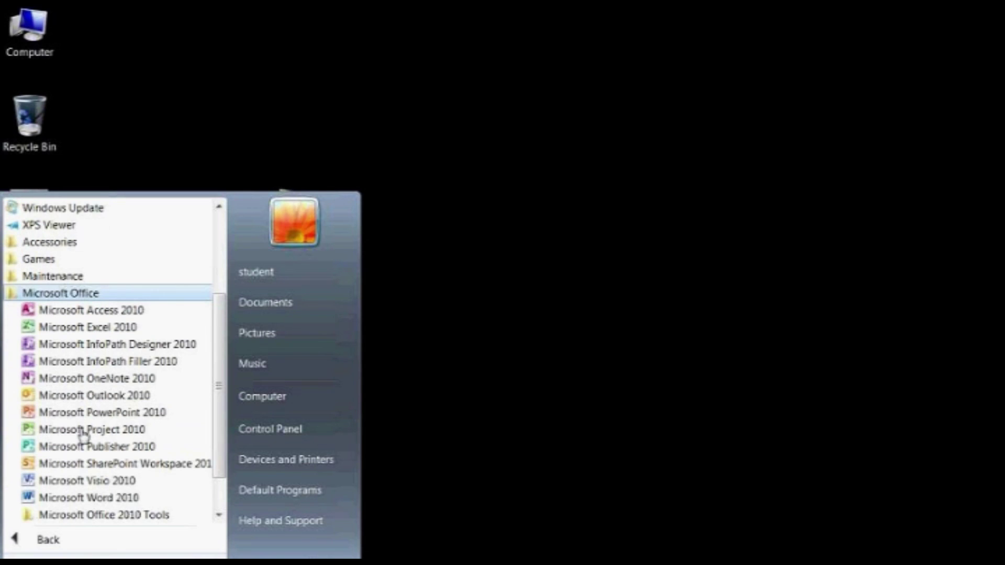
{"action": "left_click", "coordinate": [81, 542]}
{"action": "left_click", "coordinate": [64, 540]}
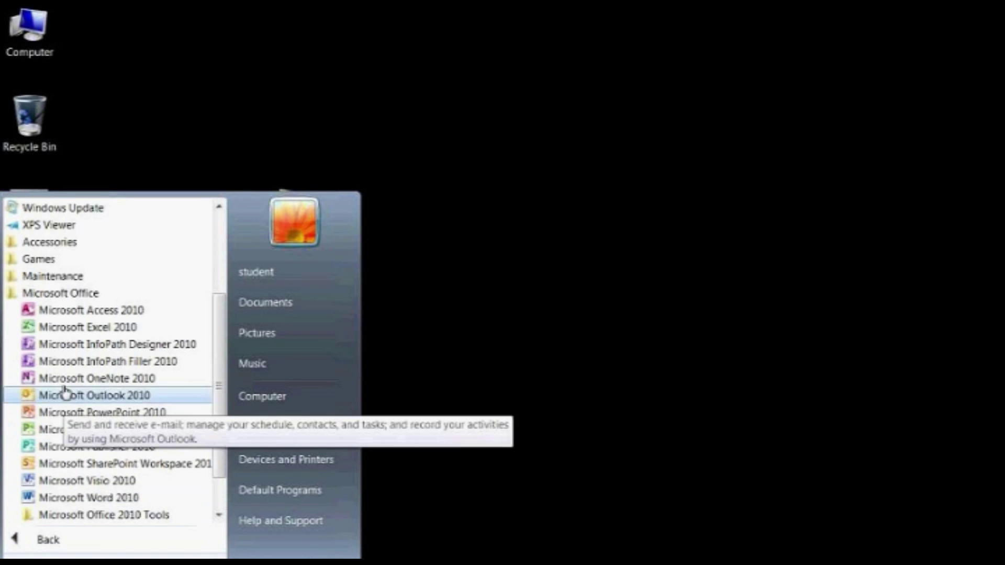
{"action": "right_click", "coordinate": [98, 417]}
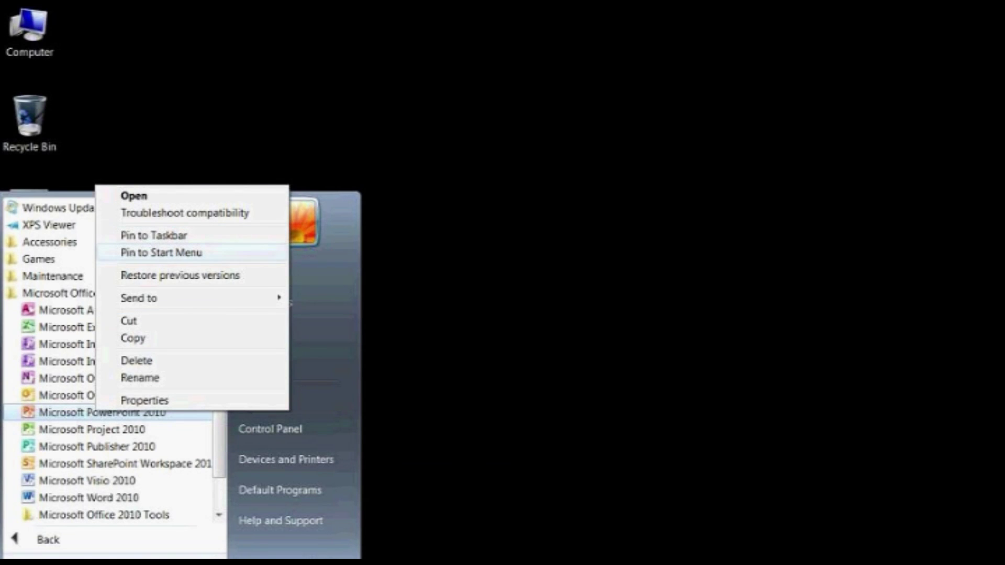
{"action": "left_click", "coordinate": [161, 255]}
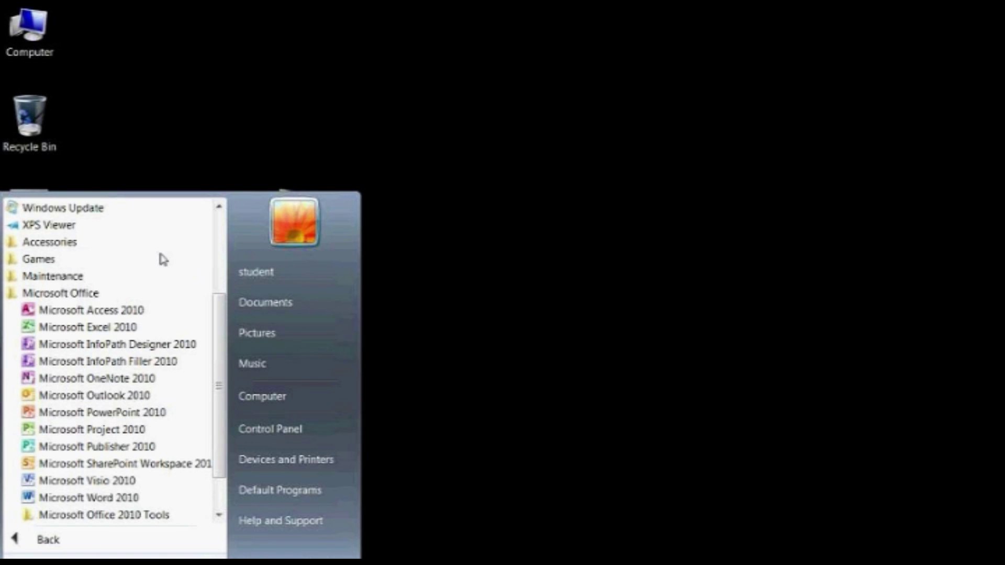
{"action": "left_click", "coordinate": [492, 463]}
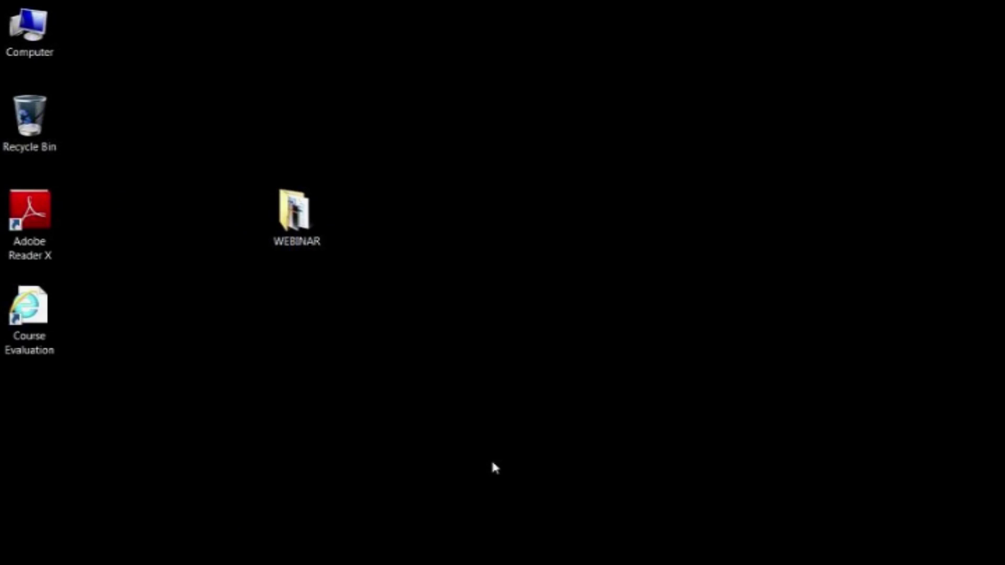
{"action": "key", "text": "super"}
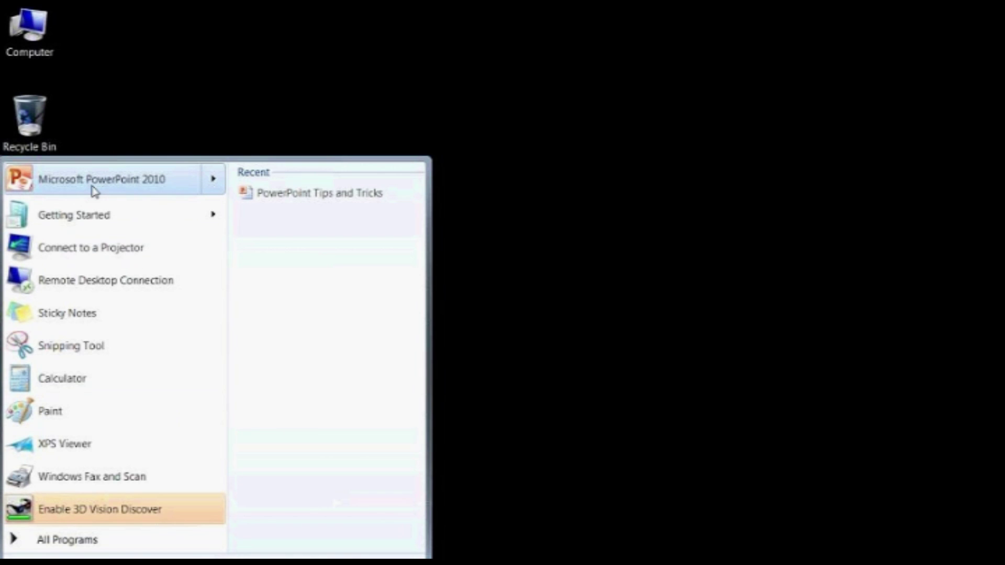
{"action": "left_click", "coordinate": [473, 210]}
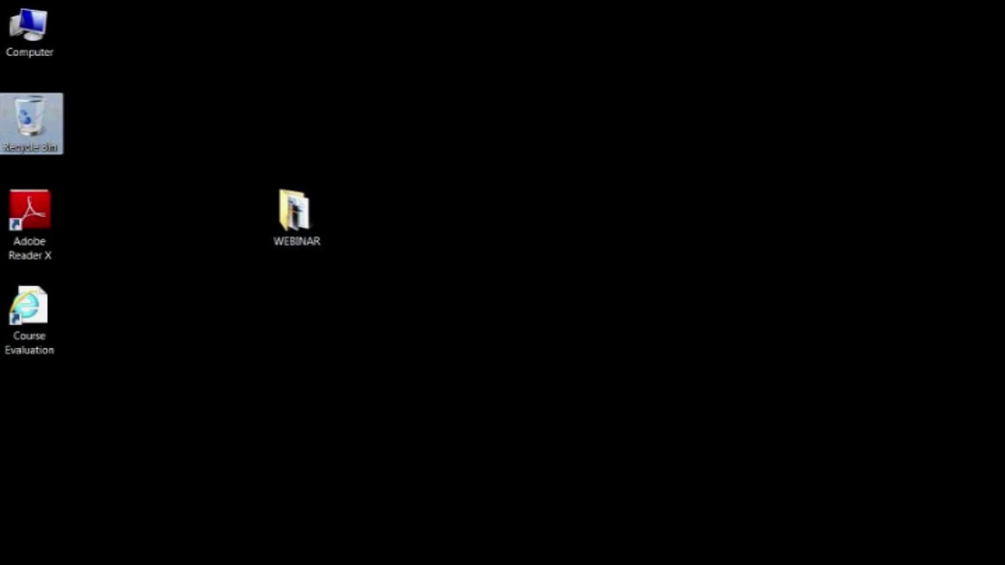
Step: Create a desktop shortcut for Microsoft PowerPoint 2010 from its entry in the Microsoft Office program folder
{"action": "key", "text": "super"}
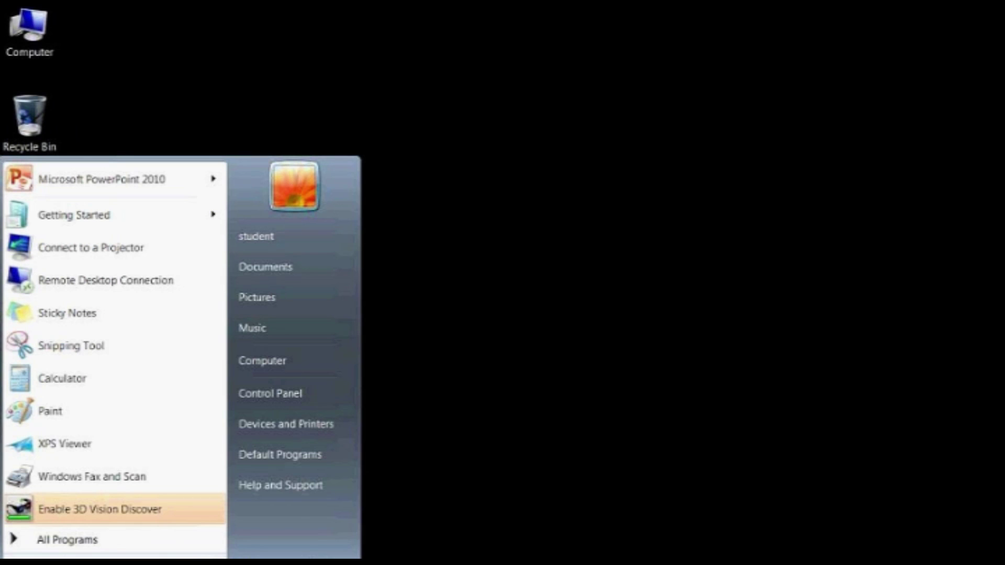
{"action": "left_click", "coordinate": [48, 541]}
{"action": "left_click", "coordinate": [66, 393]}
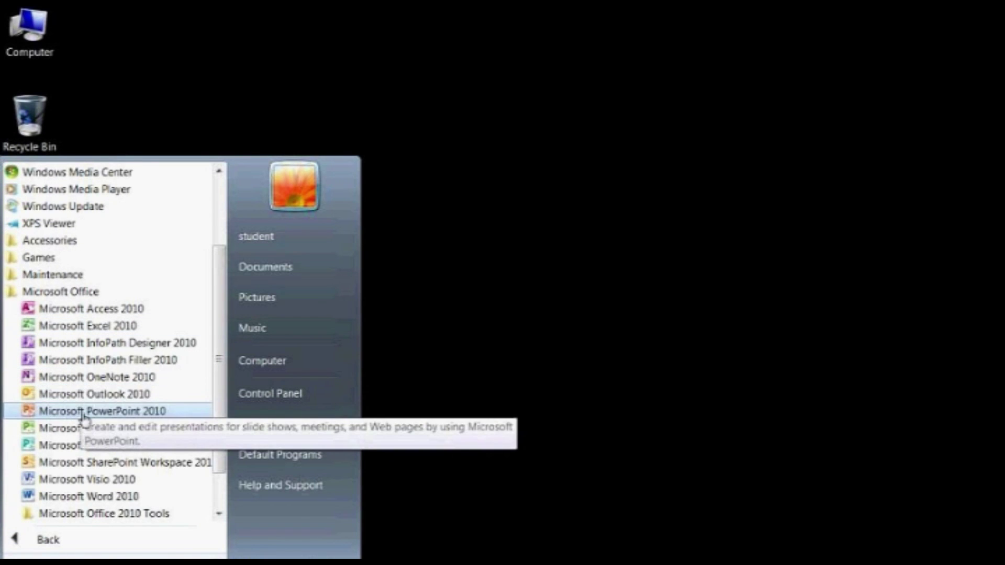
{"action": "right_click", "coordinate": [89, 414]}
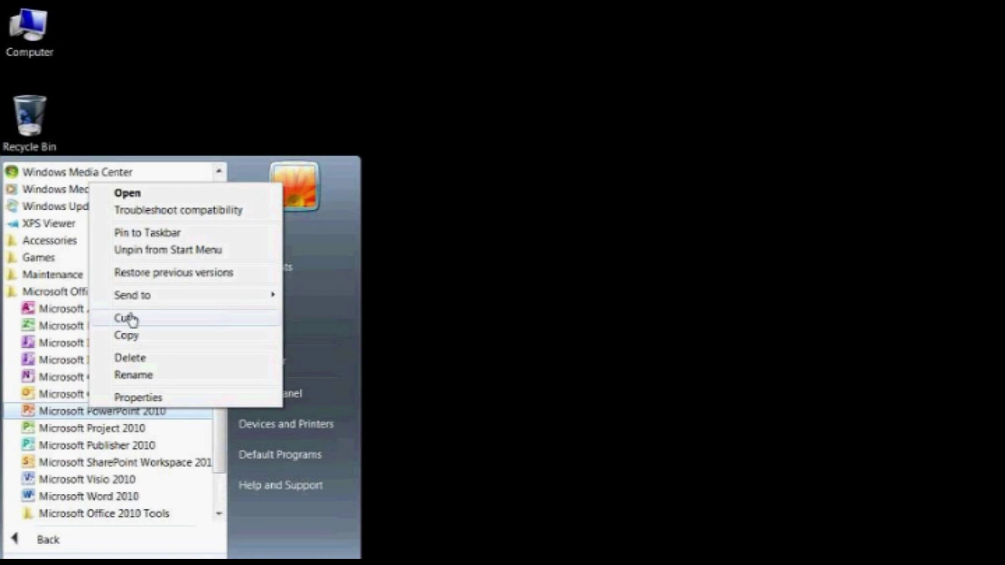
{"action": "mouse_move", "coordinate": [135, 301]}
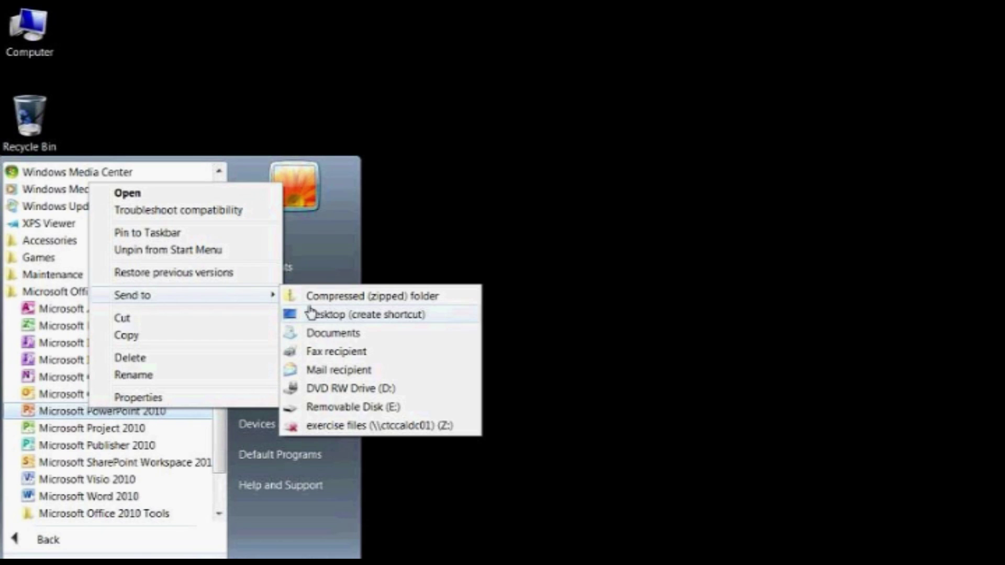
{"action": "left_click", "coordinate": [373, 316]}
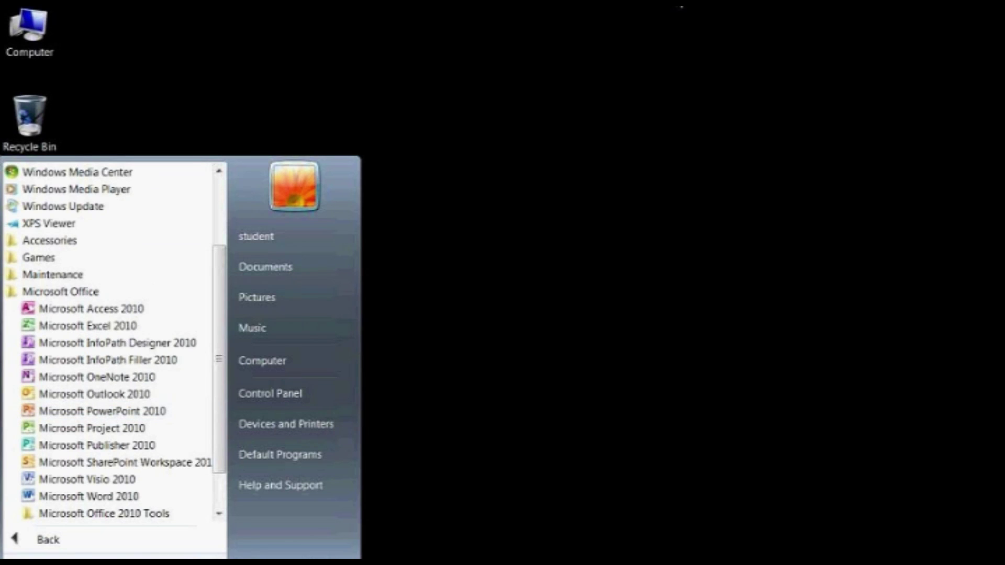
{"action": "left_click", "coordinate": [668, 16]}
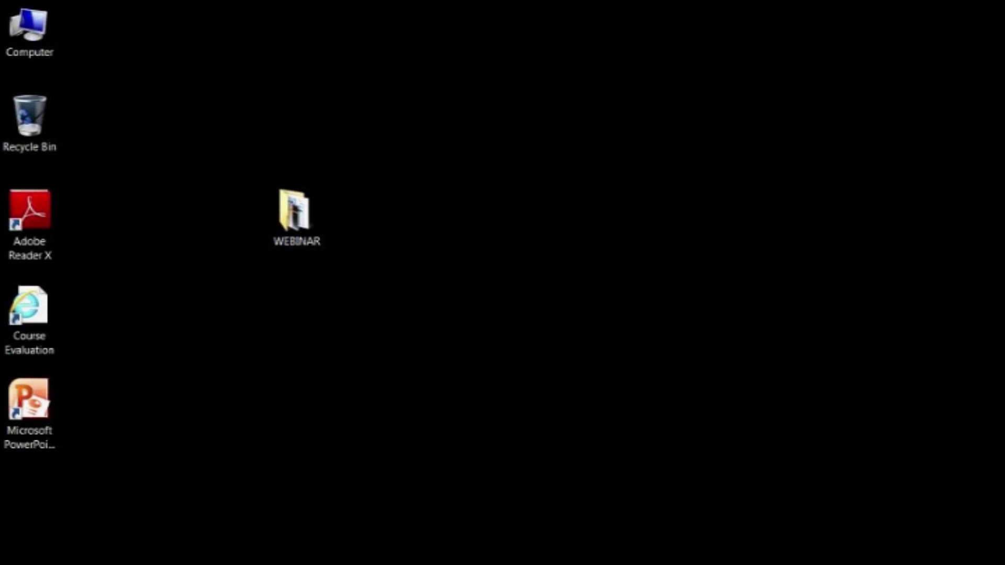
Step: Check the recent presentations offered by the PowerPoint 2010 entry pinned to the Start menu
{"action": "key", "text": "super"}
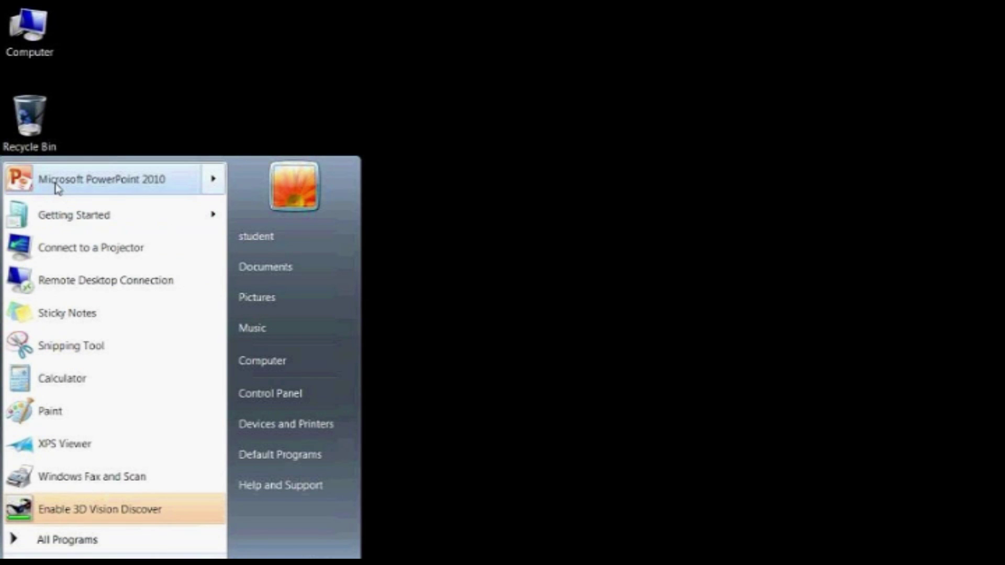
{"action": "mouse_move", "coordinate": [84, 179]}
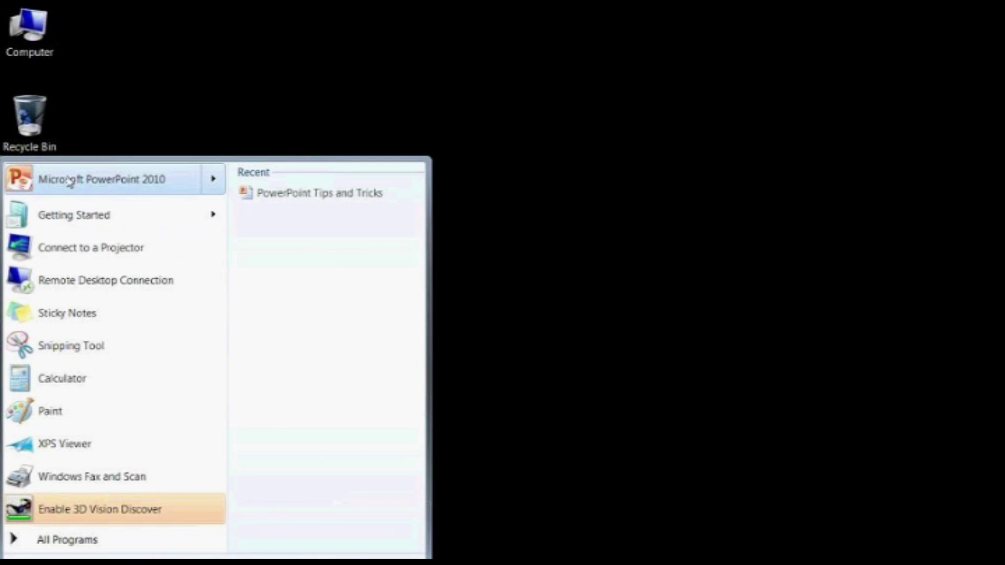
{"action": "left_click", "coordinate": [150, 111]}
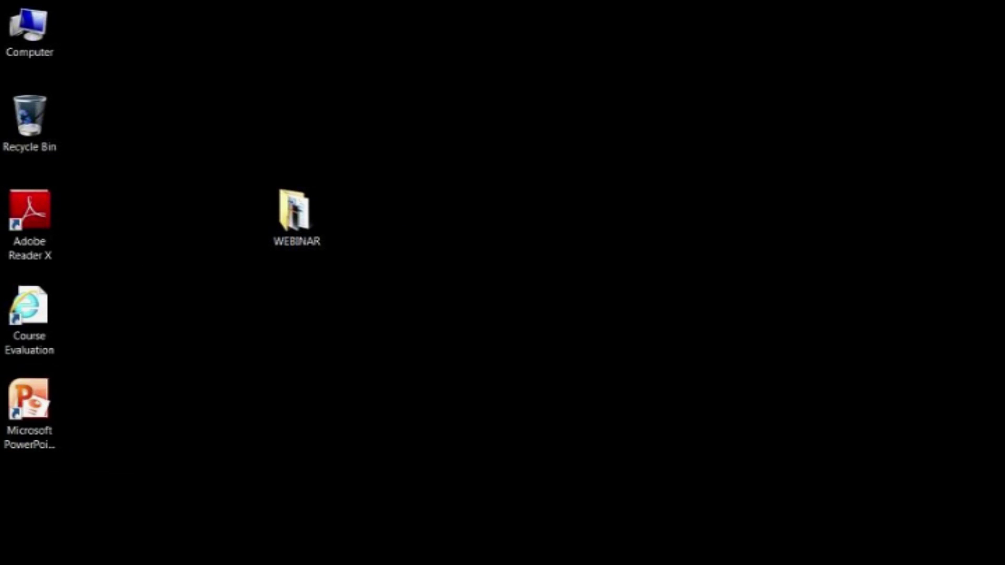
Step: Pin Microsoft PowerPoint 2010 from the Microsoft Office program folder to the taskbar
{"action": "key", "text": "super"}
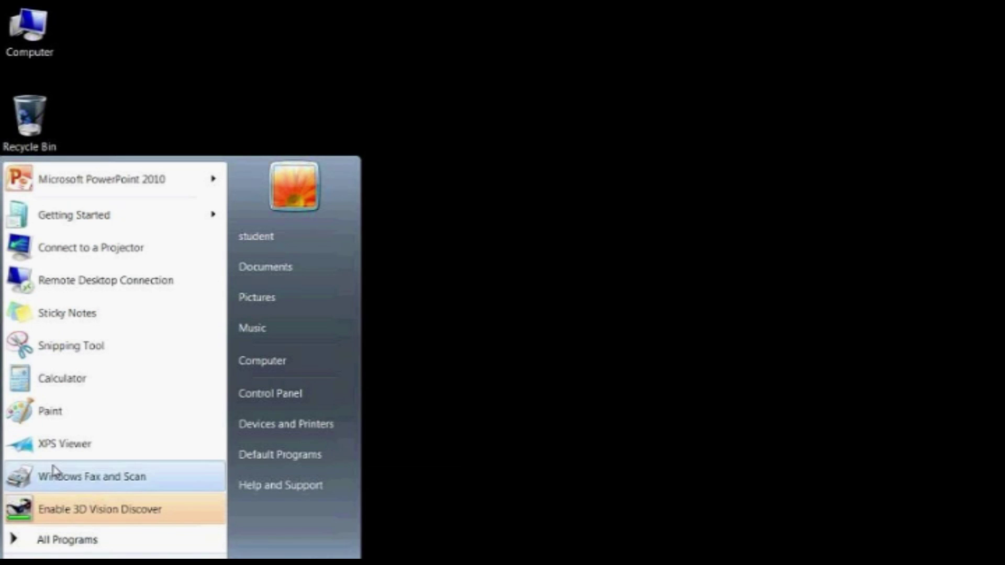
{"action": "left_click", "coordinate": [58, 538]}
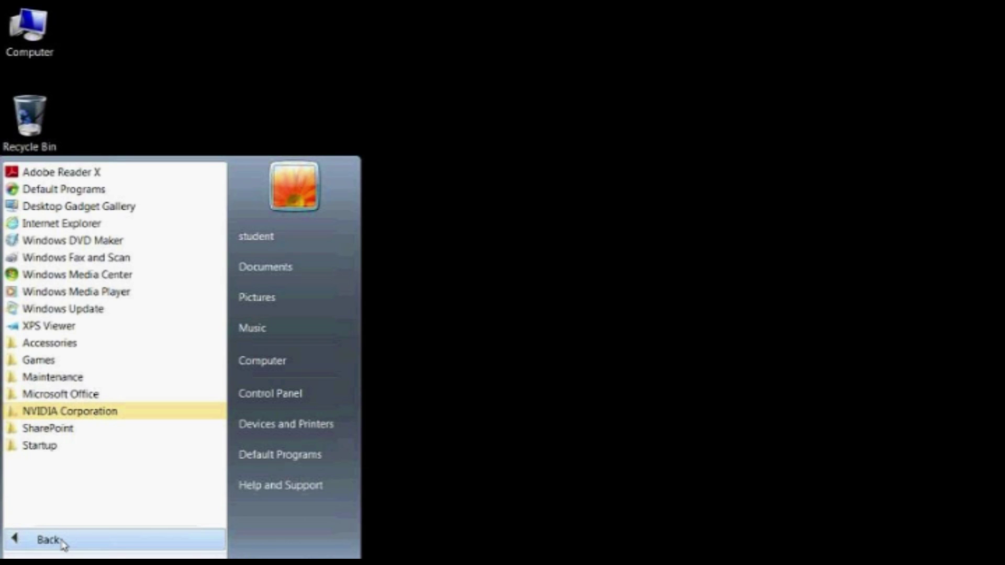
{"action": "left_click", "coordinate": [58, 394]}
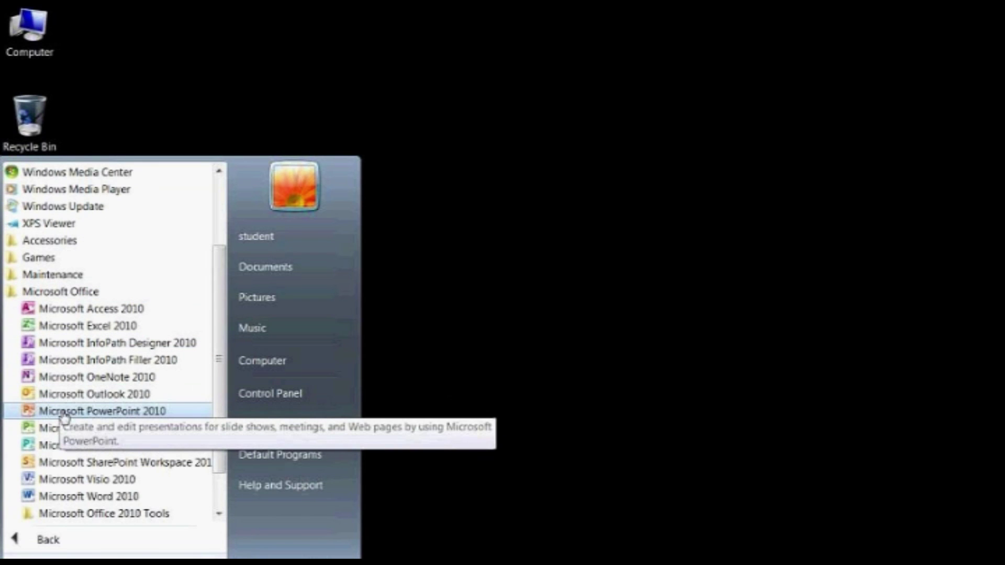
{"action": "right_click", "coordinate": [112, 412]}
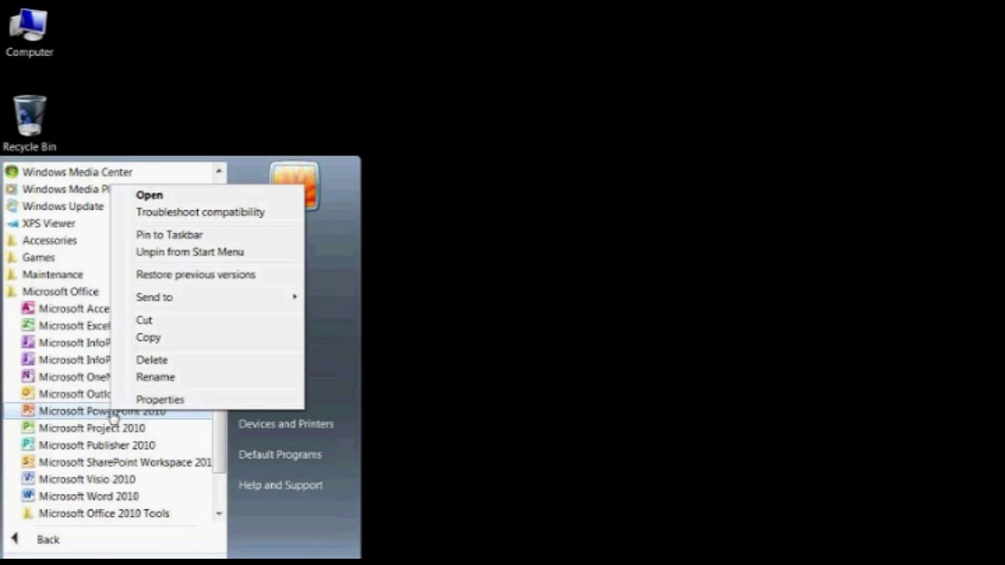
{"action": "left_click", "coordinate": [157, 235]}
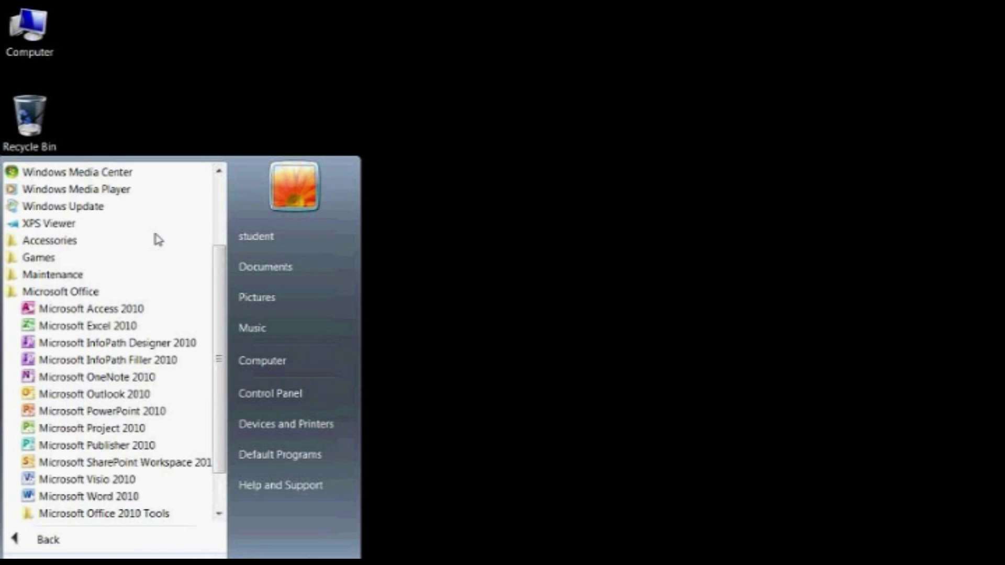
{"action": "left_click", "coordinate": [416, 437]}
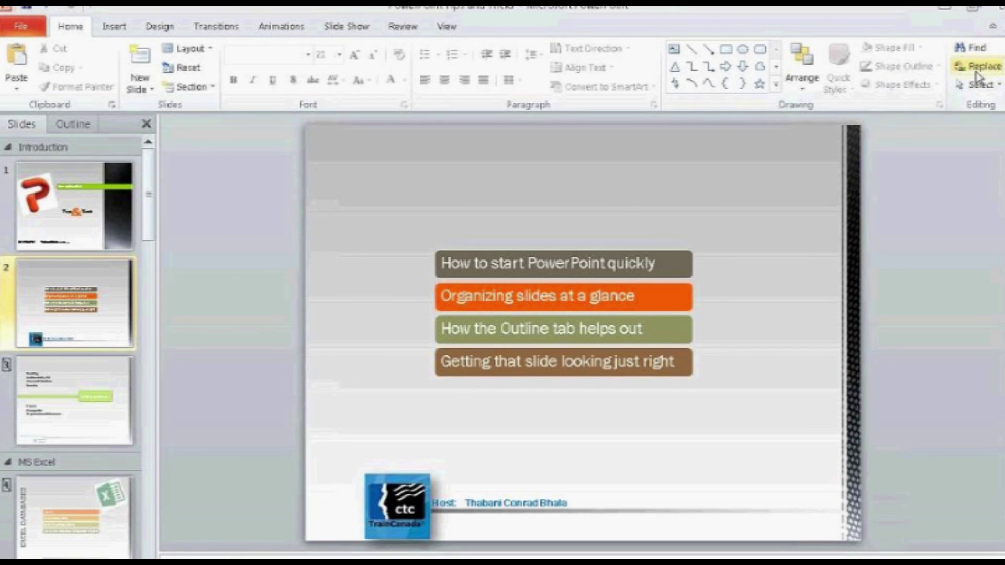
Step: Close the PowerPoint Tips and Tricks presentation, saving its changes
{"action": "left_click", "coordinate": [994, 8]}
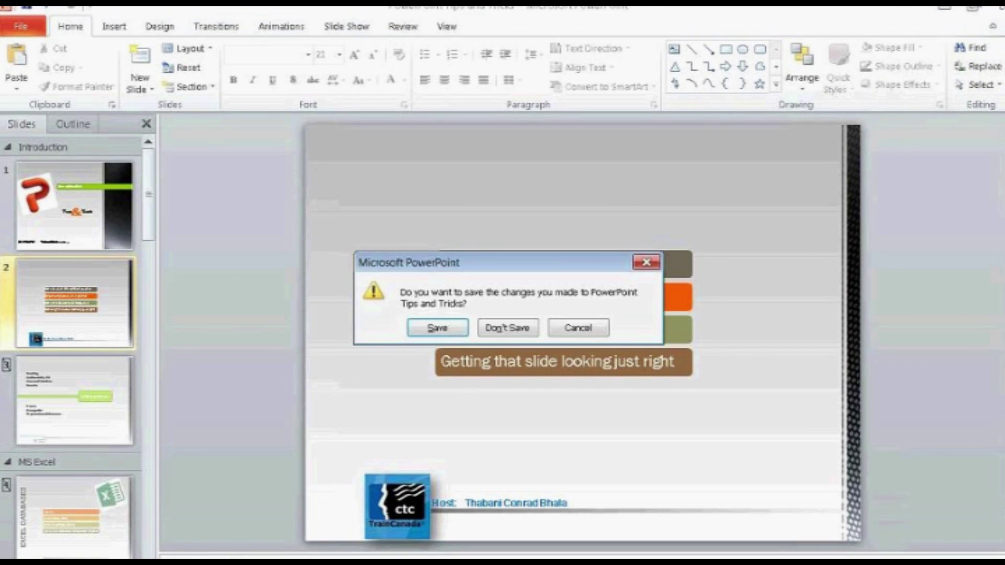
{"action": "left_click", "coordinate": [445, 330]}
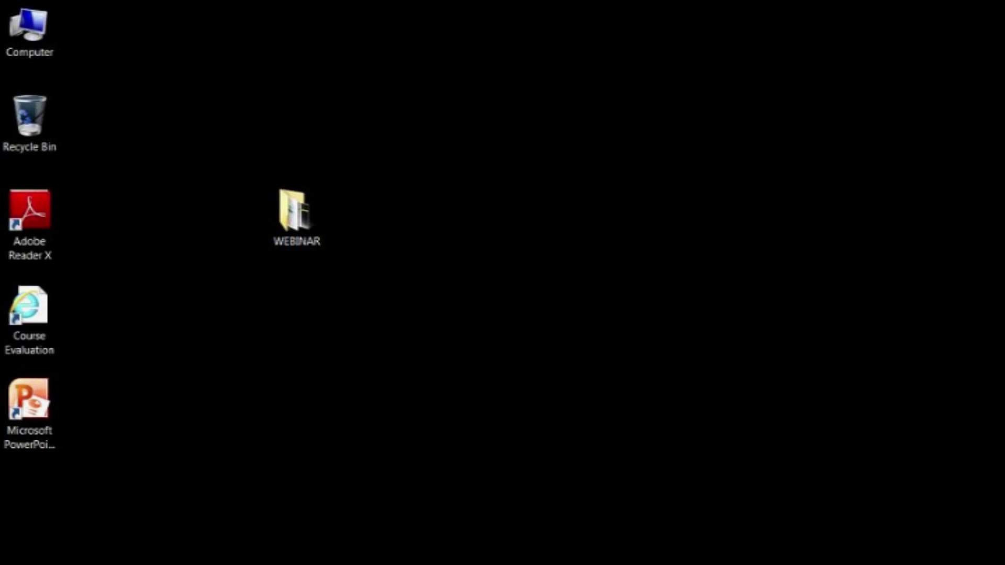
Step: Launch Microsoft PowerPoint 2010 with a blank presentation from its pinned Start menu entry
{"action": "key", "text": "super"}
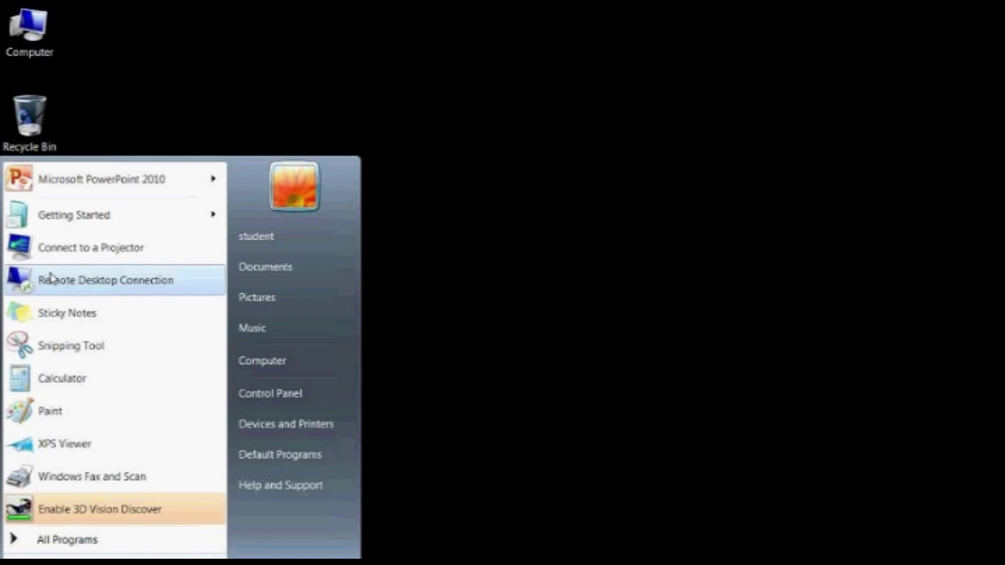
{"action": "left_click", "coordinate": [57, 181]}
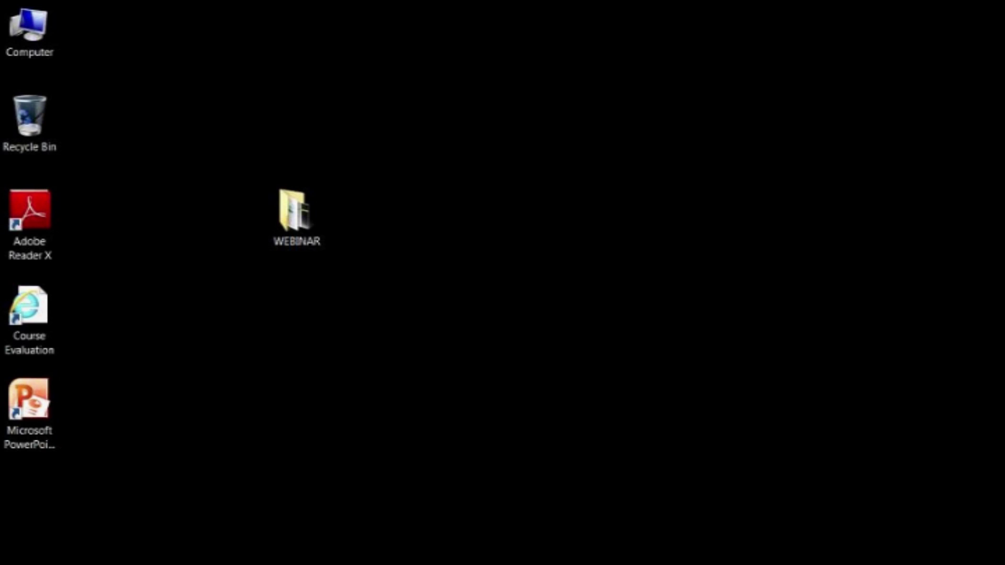
{"action": "key", "text": "super"}
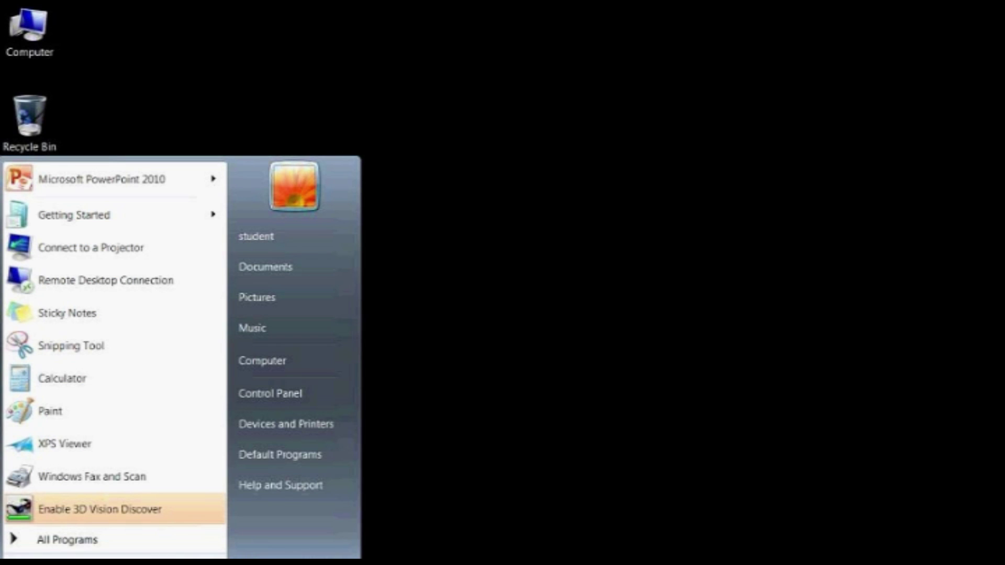
{"action": "left_click", "coordinate": [125, 181]}
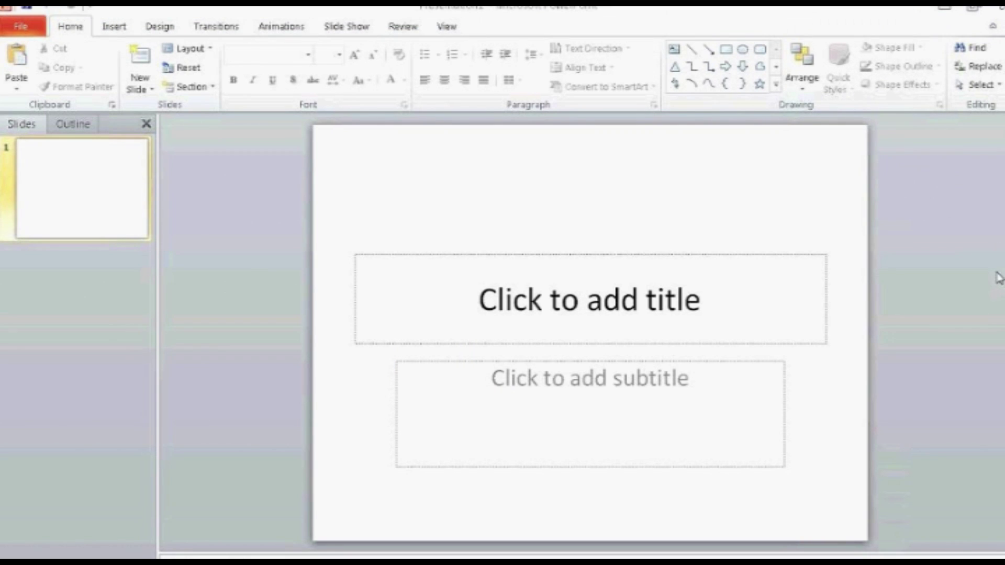
Step: Select the frames of the title and subtitle placeholders on the blank slide, ending with the title placeholder
{"action": "left_click", "coordinate": [534, 256]}
{"action": "left_click", "coordinate": [537, 252]}
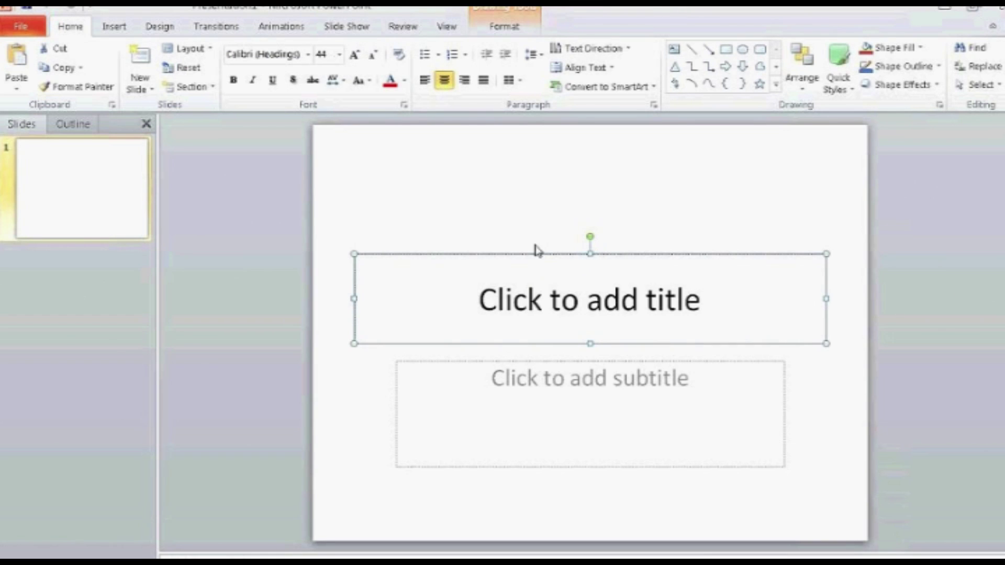
{"action": "left_click", "coordinate": [526, 361]}
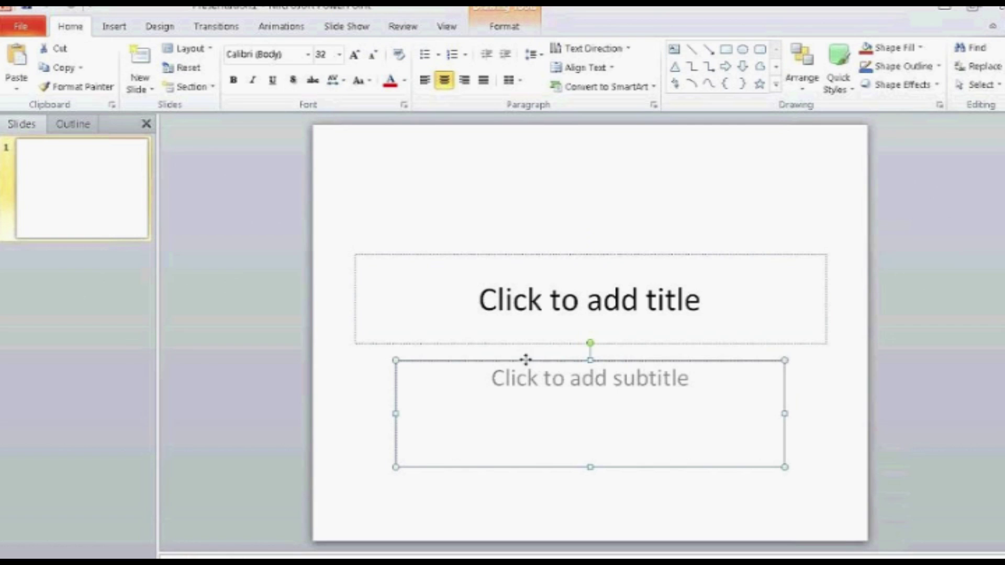
{"action": "left_click", "coordinate": [521, 254]}
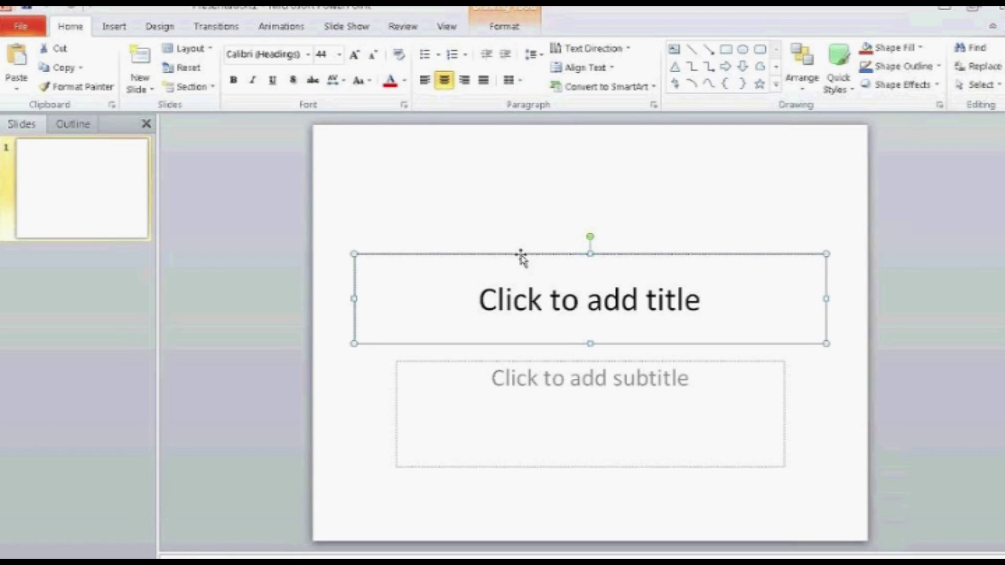